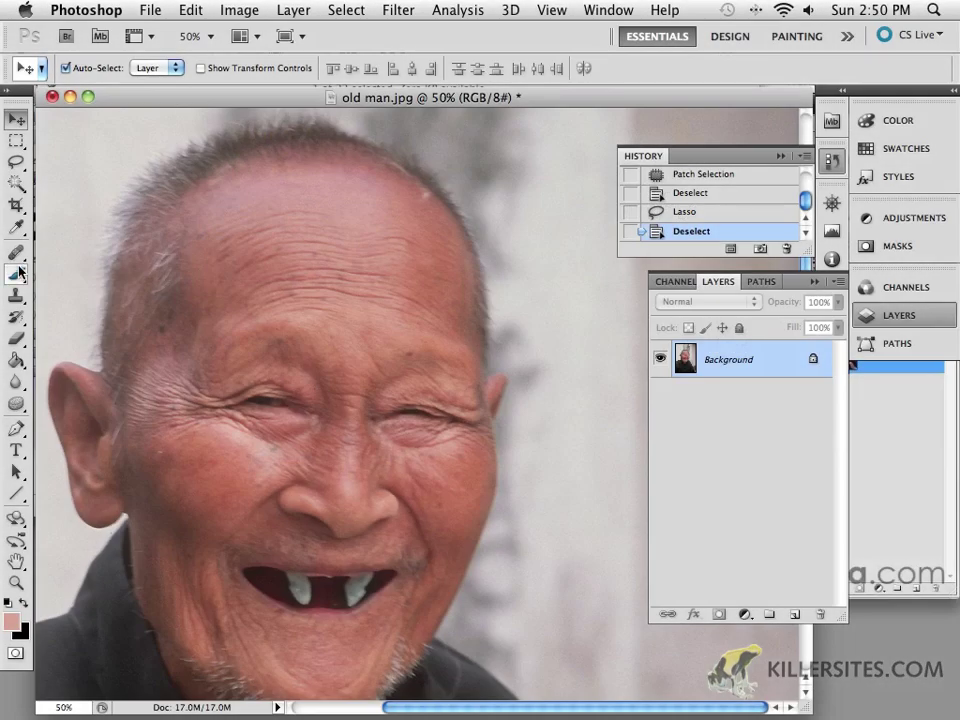
- Select the Healing Brush Tool (J) from the healing tools flyout
{"action": "left_click", "coordinate": [18, 256]}
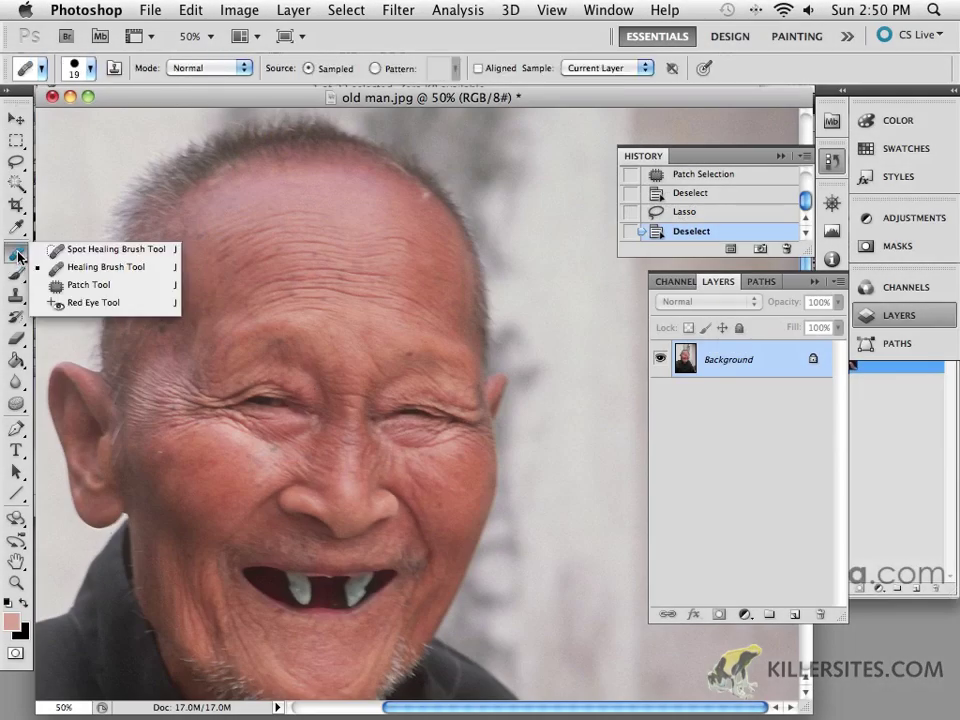
{"action": "left_click", "coordinate": [110, 267]}
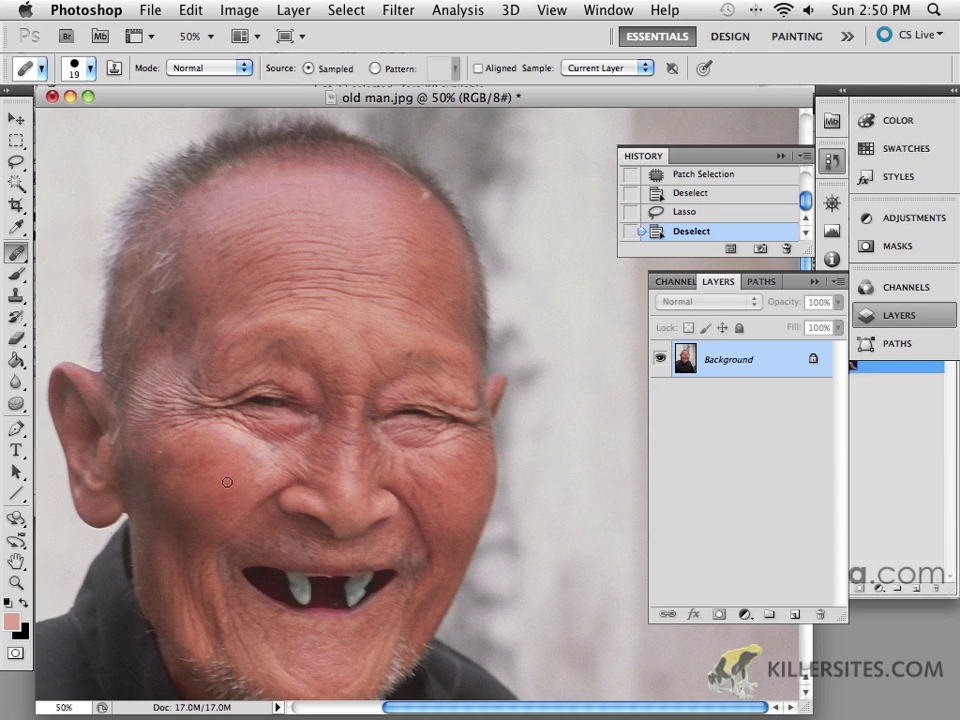
{"action": "left_click", "coordinate": [16, 252]}
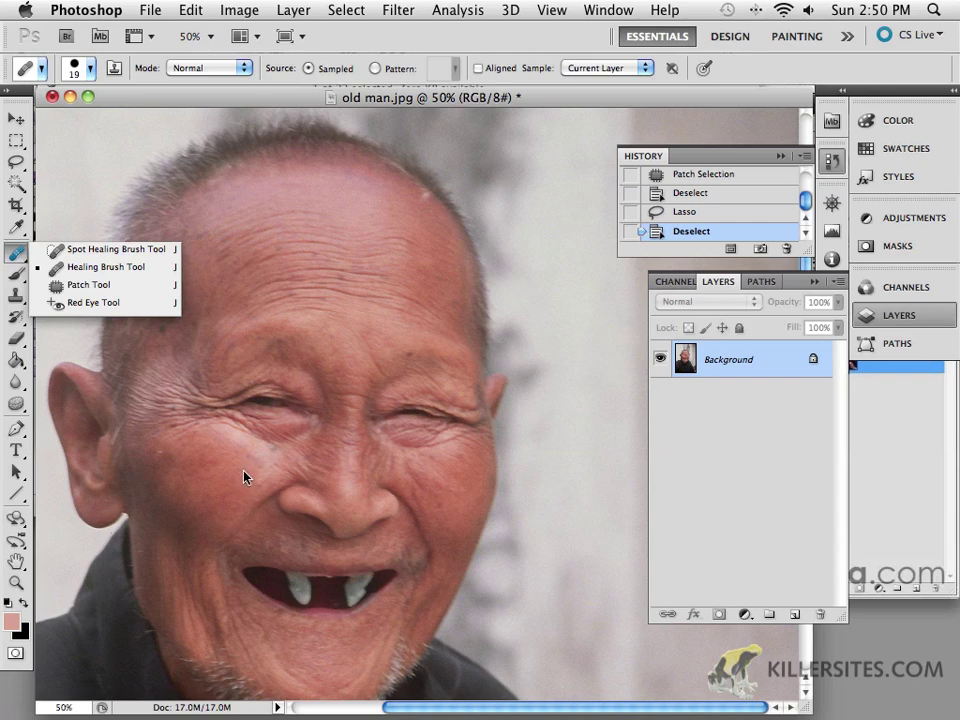
{"action": "left_click", "coordinate": [107, 274]}
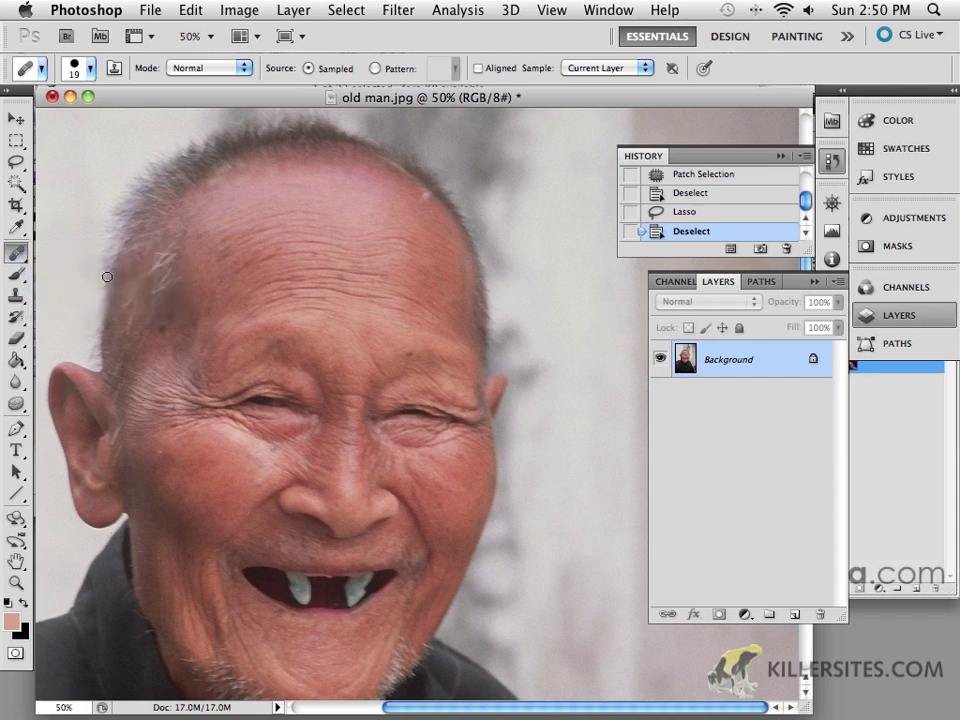
- Revert old man.jpg, zoom into the cheek below the eye, and reselect the Healing Brush
{"action": "left_click", "coordinate": [151, 12]}
{"action": "left_click", "coordinate": [200, 351]}
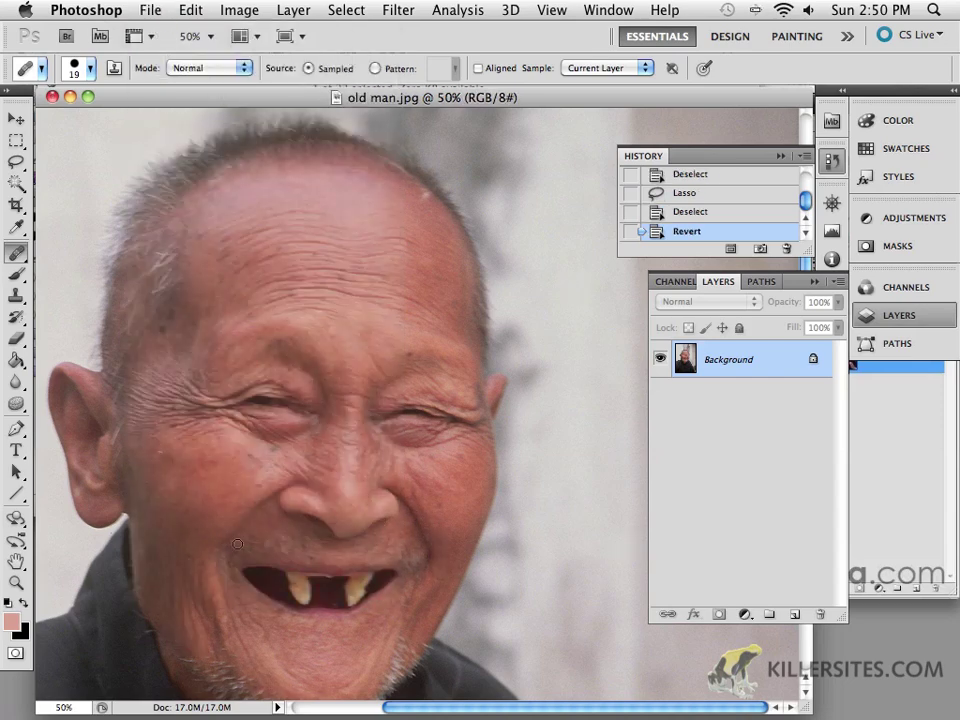
{"action": "left_click", "coordinate": [17, 583]}
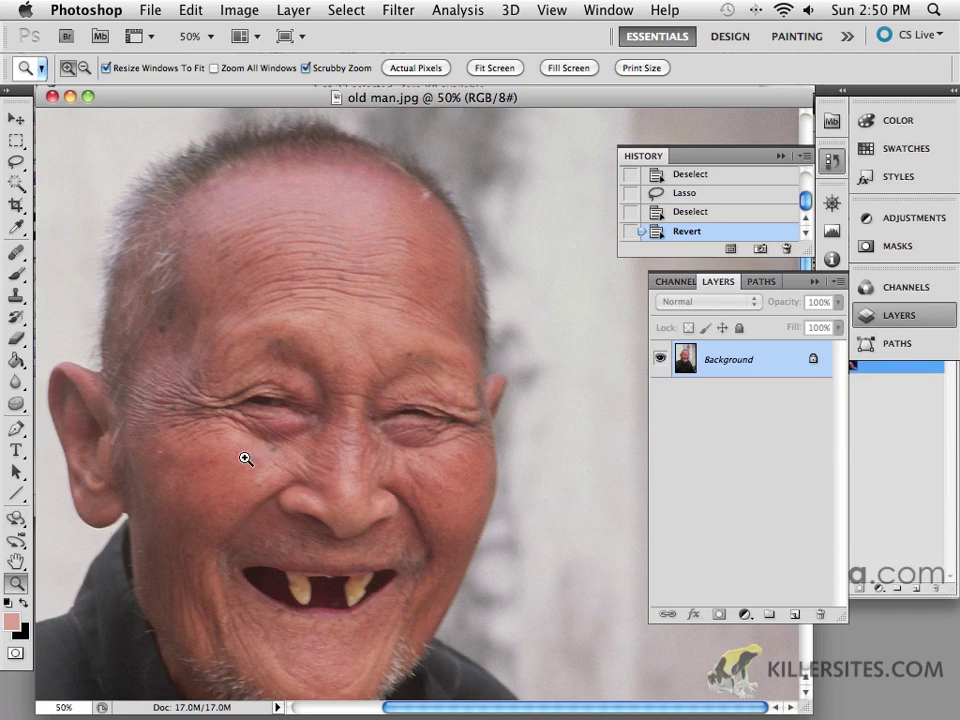
{"action": "left_click_drag", "start_coordinate": [245, 458], "coordinate": [341, 478]}
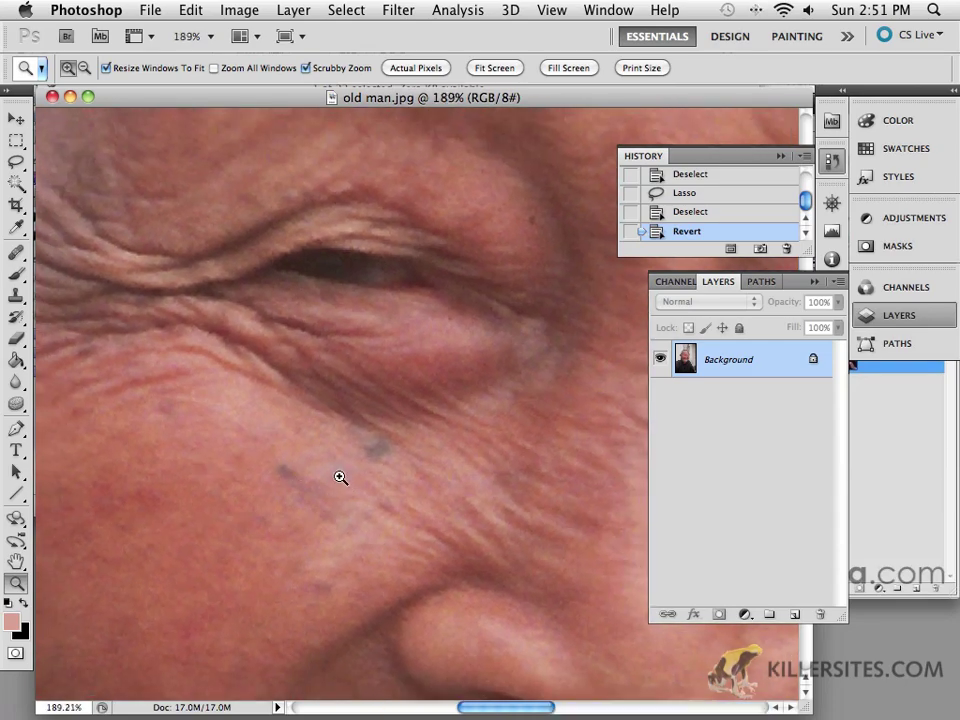
{"action": "left_click", "coordinate": [16, 251]}
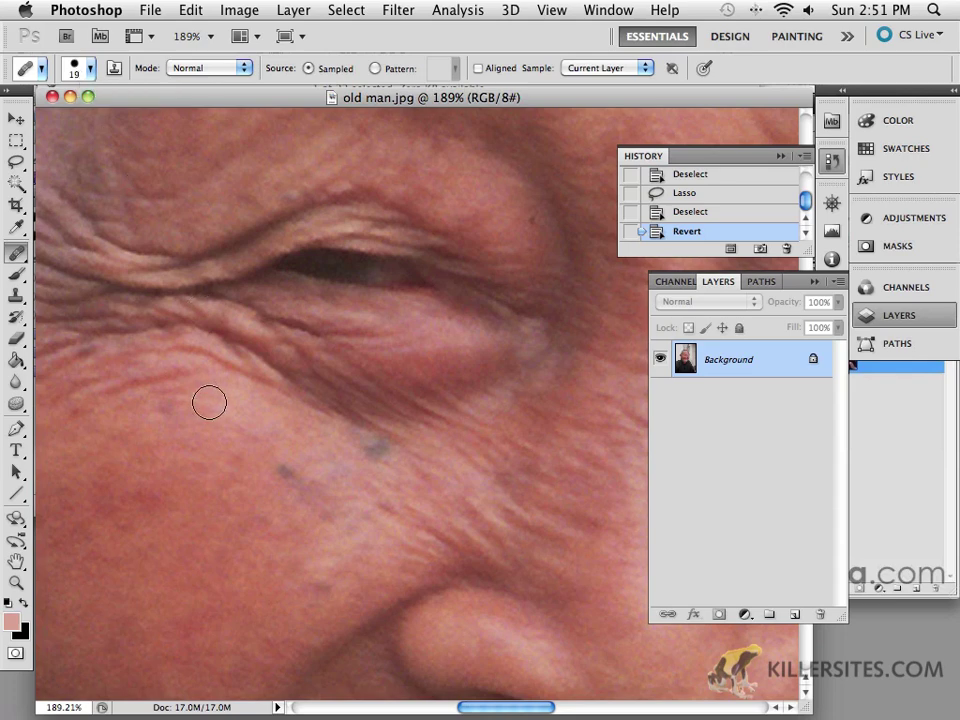
- Resize the Healing Brush to 30 px, dismissing the missing source-point alerts
{"action": "key", "text": "bracketleft"}
{"action": "right_click", "coordinate": [209, 402]}
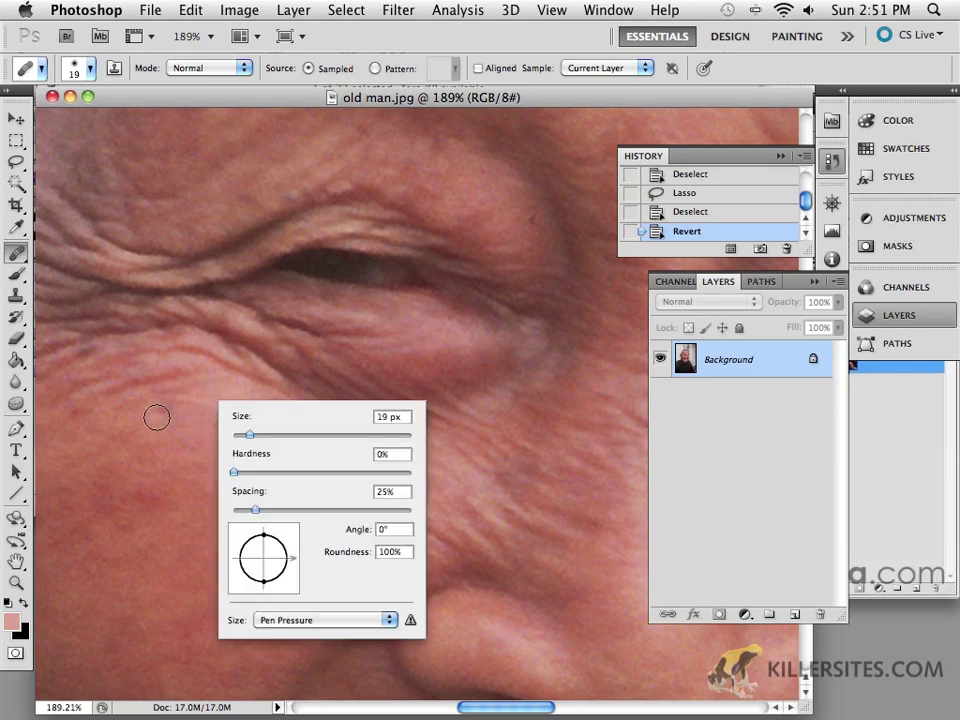
{"action": "right_click", "coordinate": [172, 406]}
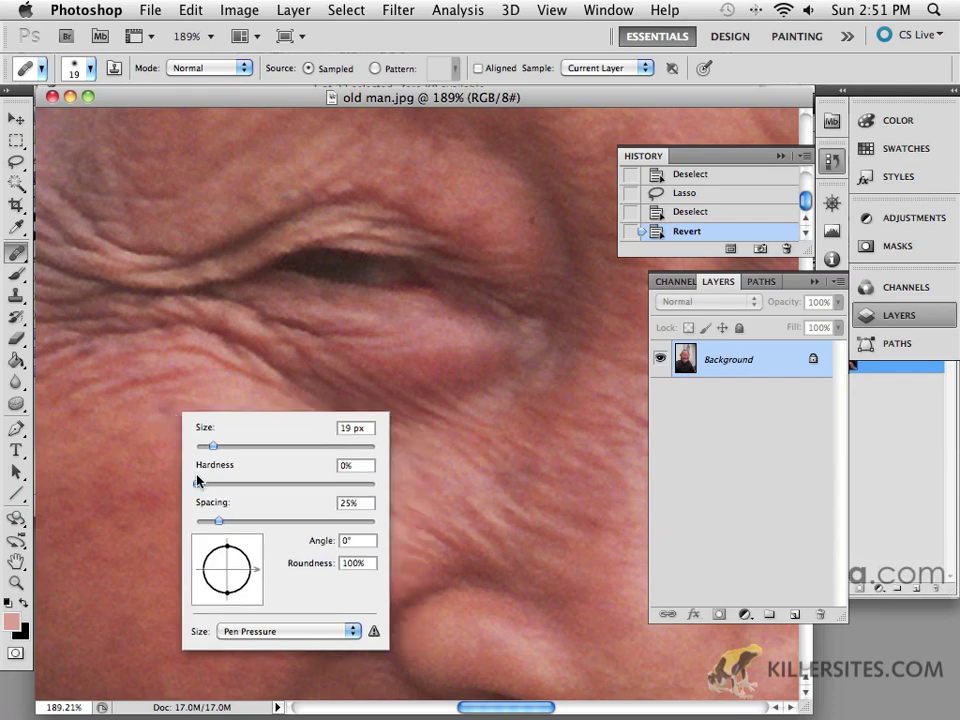
{"action": "left_click", "coordinate": [262, 356]}
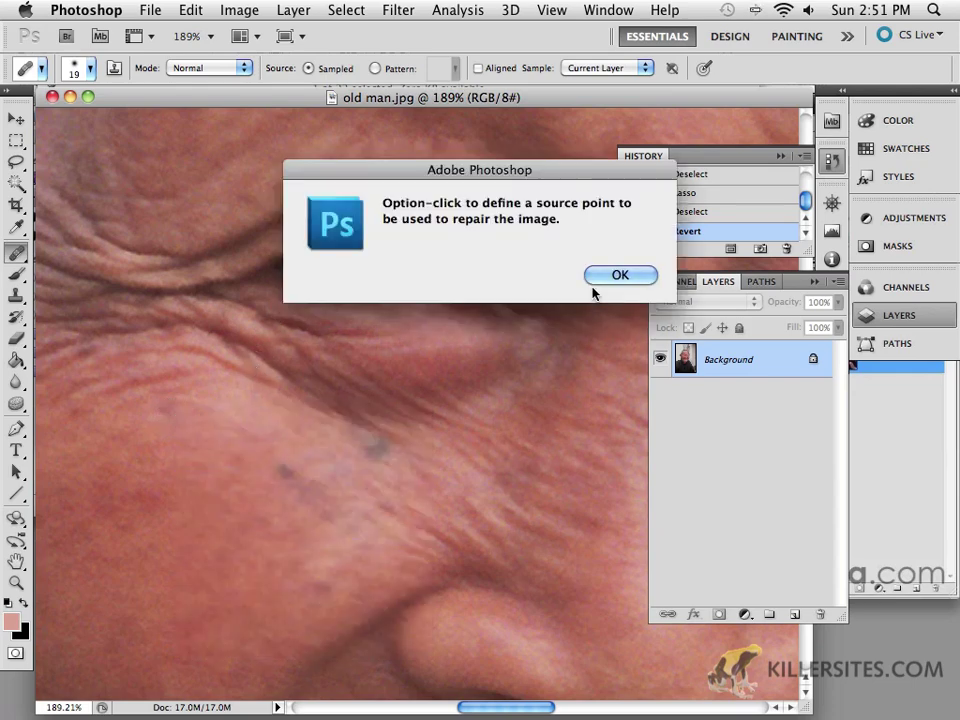
{"action": "left_click", "coordinate": [620, 275]}
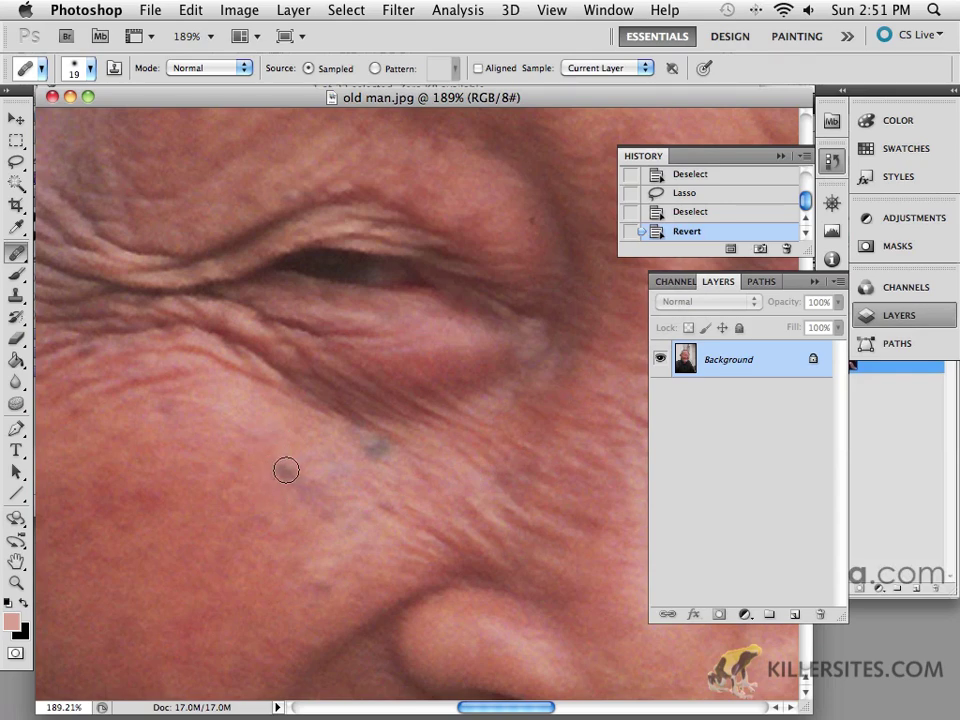
{"action": "key", "text": "bracketright"}
{"action": "key", "text": "bracketright"}
{"action": "left_click", "coordinate": [220, 423]}
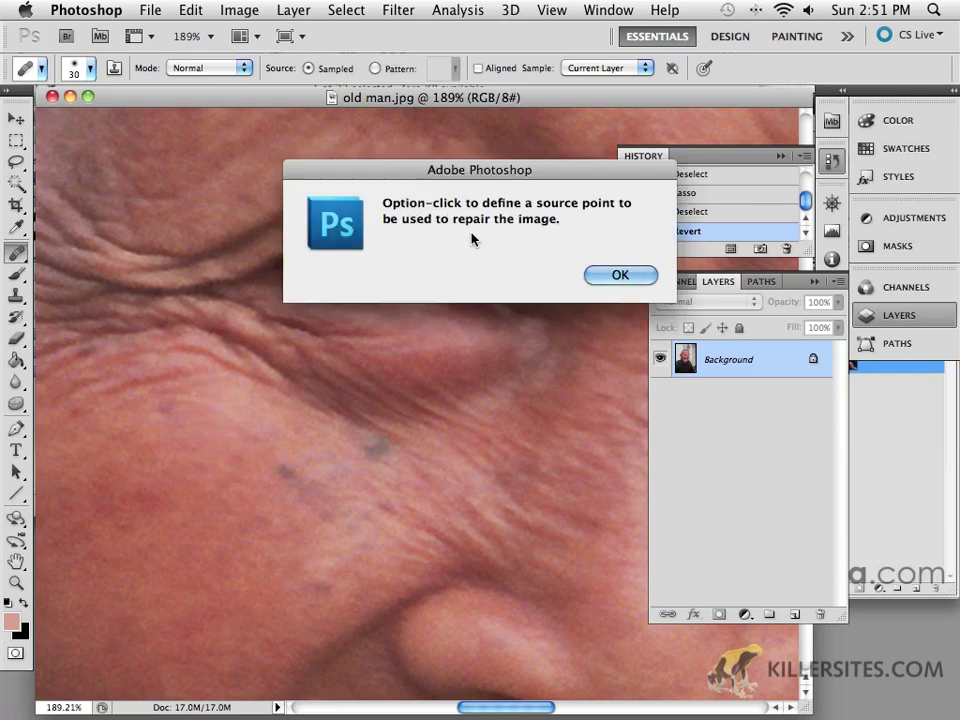
{"action": "left_click", "coordinate": [602, 274]}
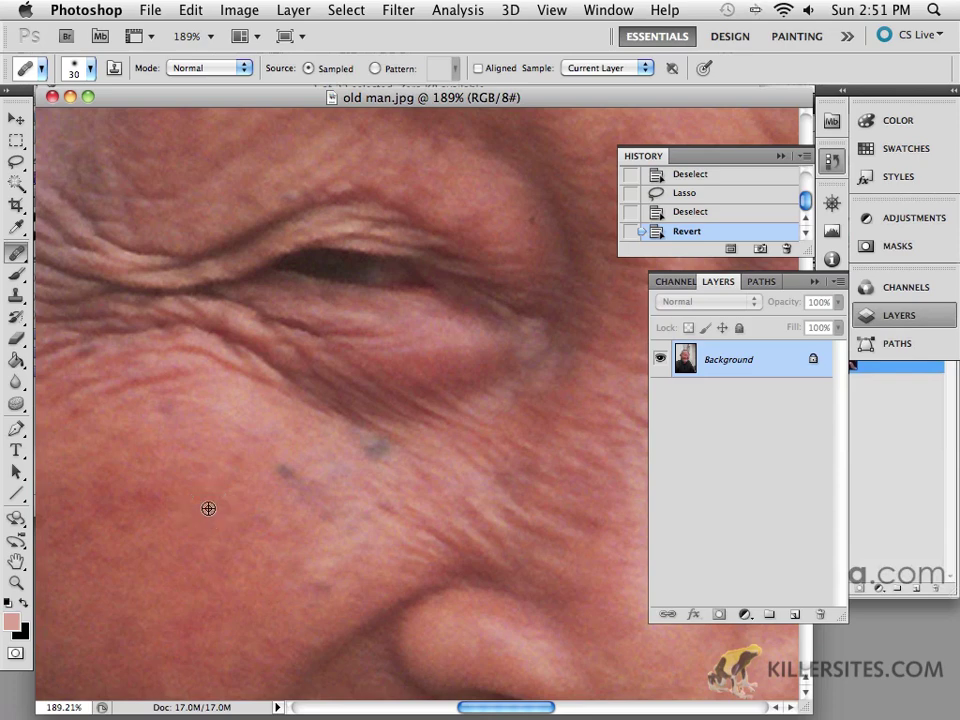
- Try healing strokes on the cheek, near the nose and under the eye, then undo two
{"action": "left_click", "coordinate": [286, 475]}
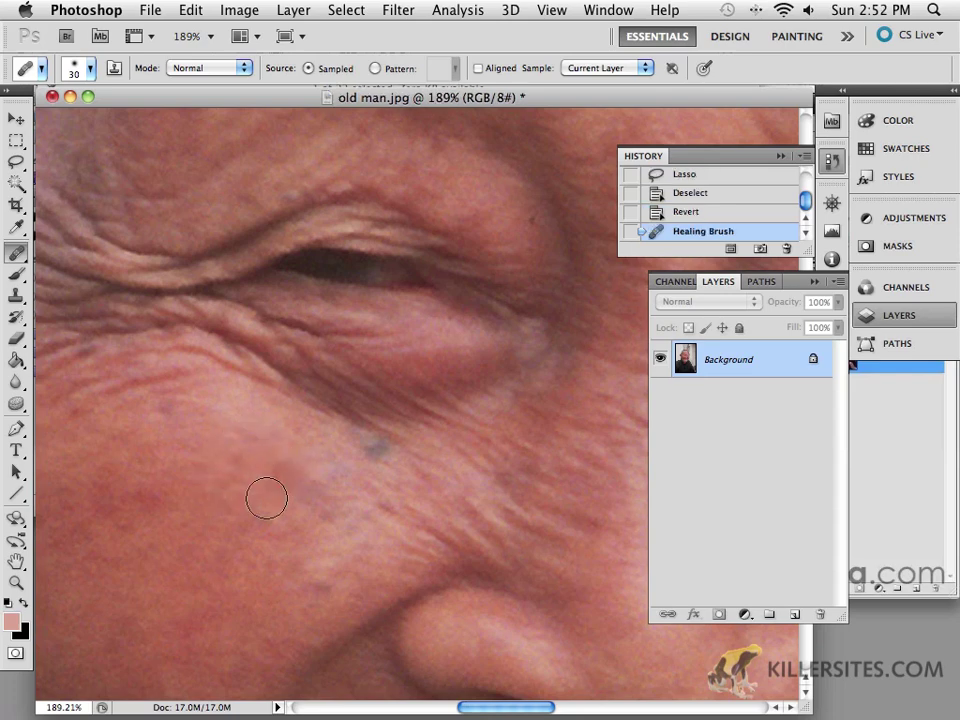
{"action": "mouse_move", "coordinate": [262, 618]}
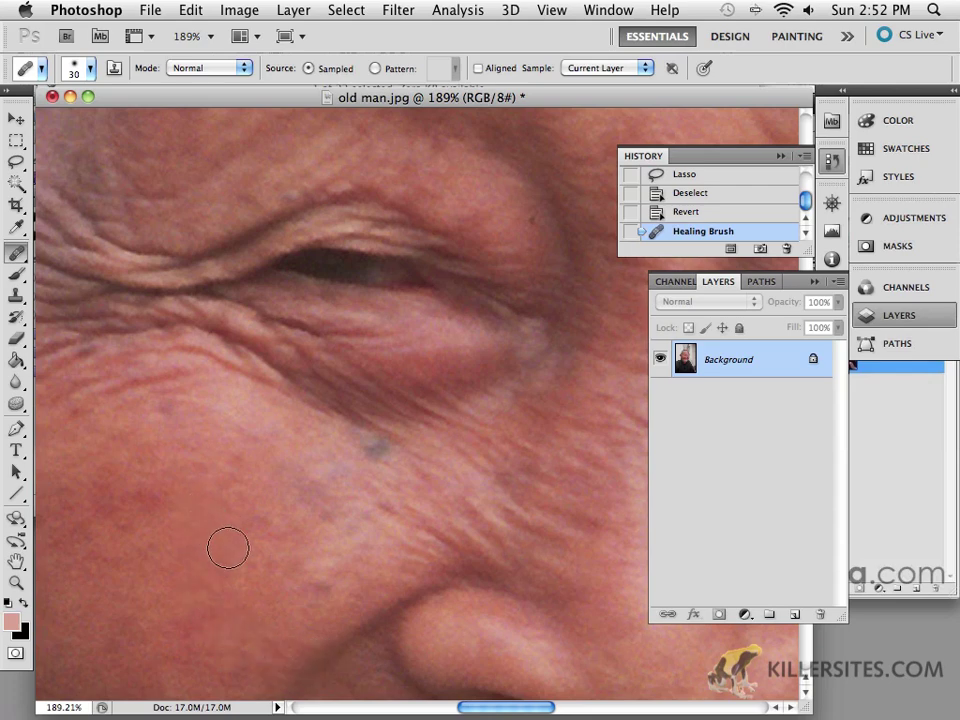
{"action": "left_click", "coordinate": [373, 664]}
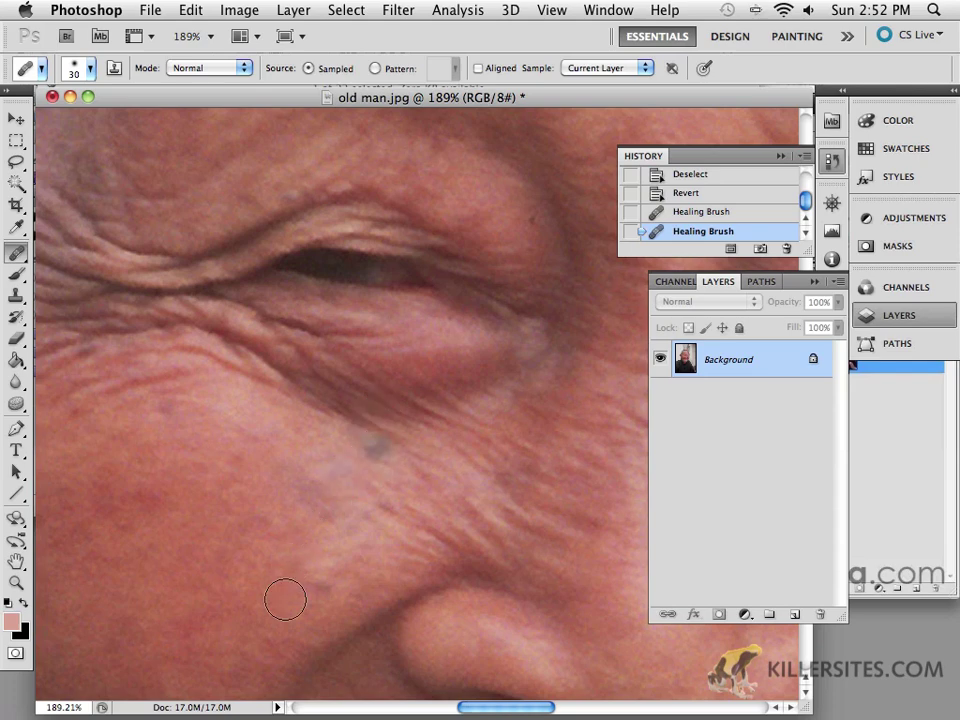
{"action": "left_click", "coordinate": [374, 451]}
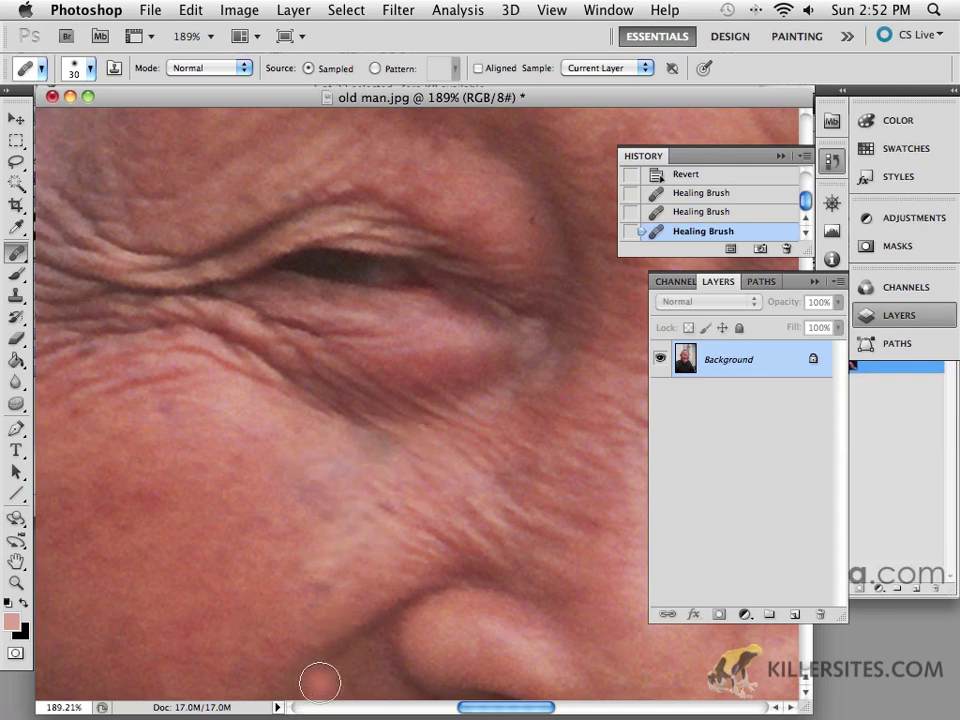
{"action": "key", "text": "ctrl+z"}
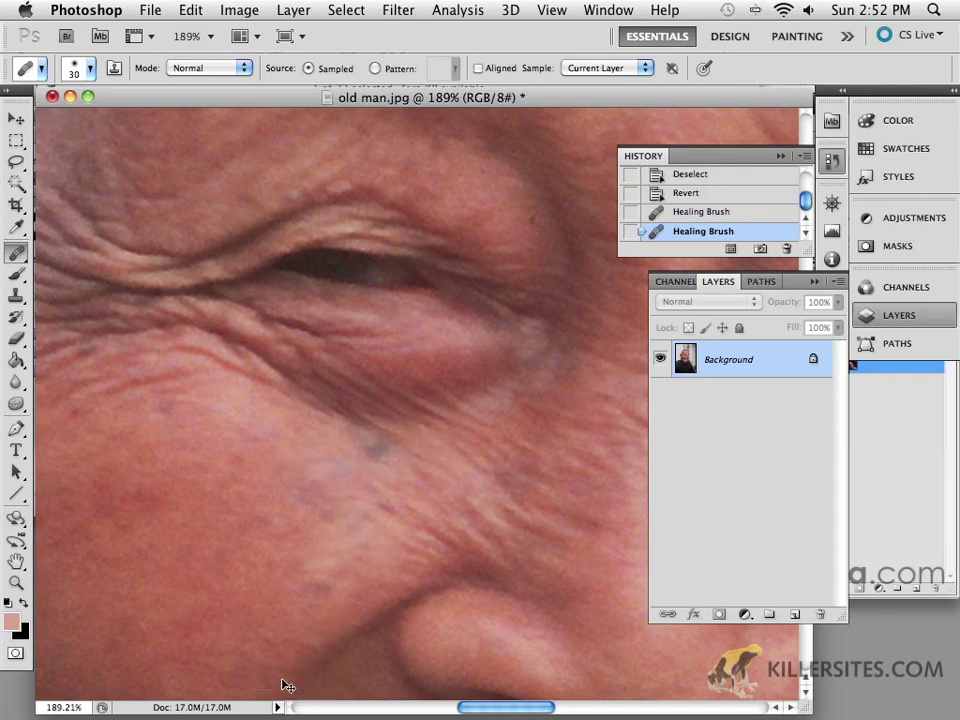
{"action": "key", "text": "ctrl+z"}
{"action": "key", "text": "ctrl+z"}
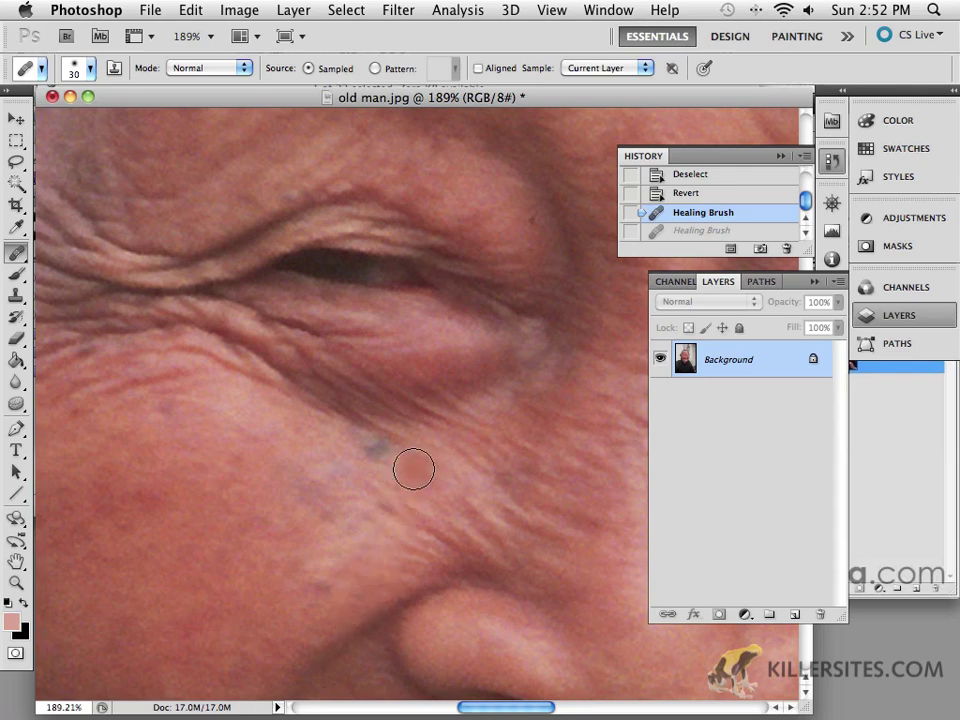
- Sample clean cheek skin and heal the blue spot under the eye, comparing with undo/redo
{"action": "key", "text": "alt"}
{"action": "left_click", "coordinate": [418, 469], "text": "alt"}
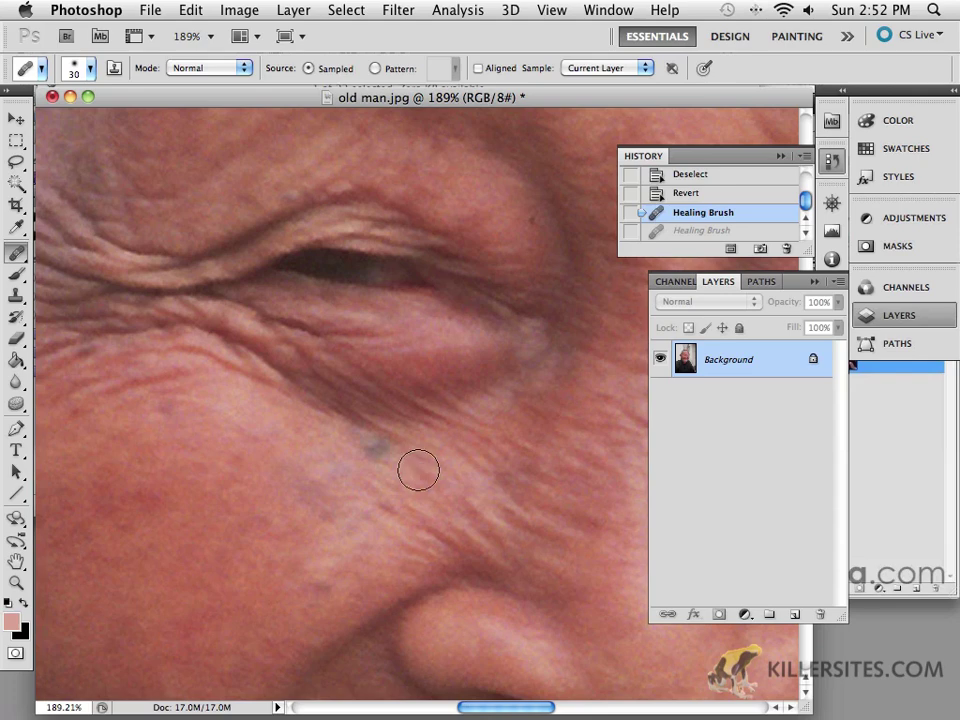
{"action": "right_click", "coordinate": [372, 447]}
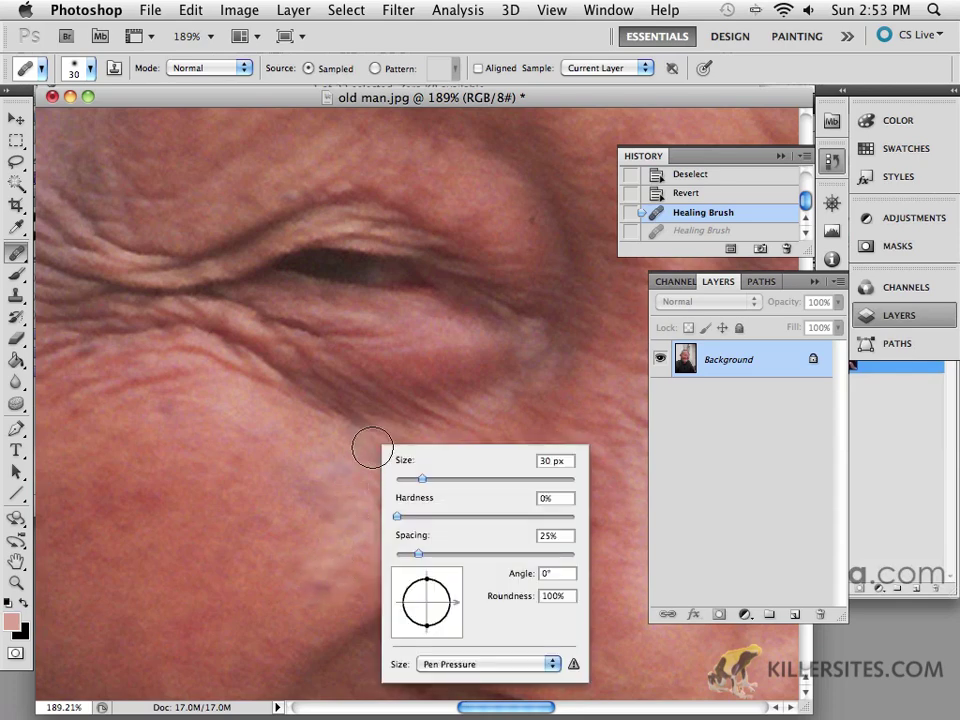
{"action": "key", "text": "Return"}
{"action": "left_click", "coordinate": [373, 444]}
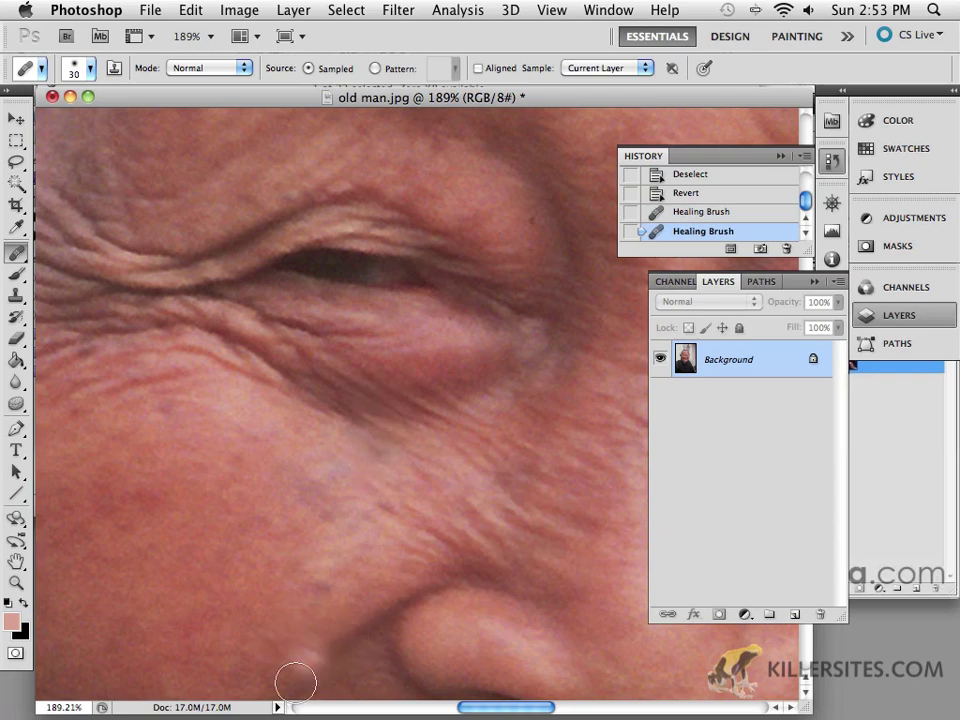
{"action": "key", "text": "ctrl+z"}
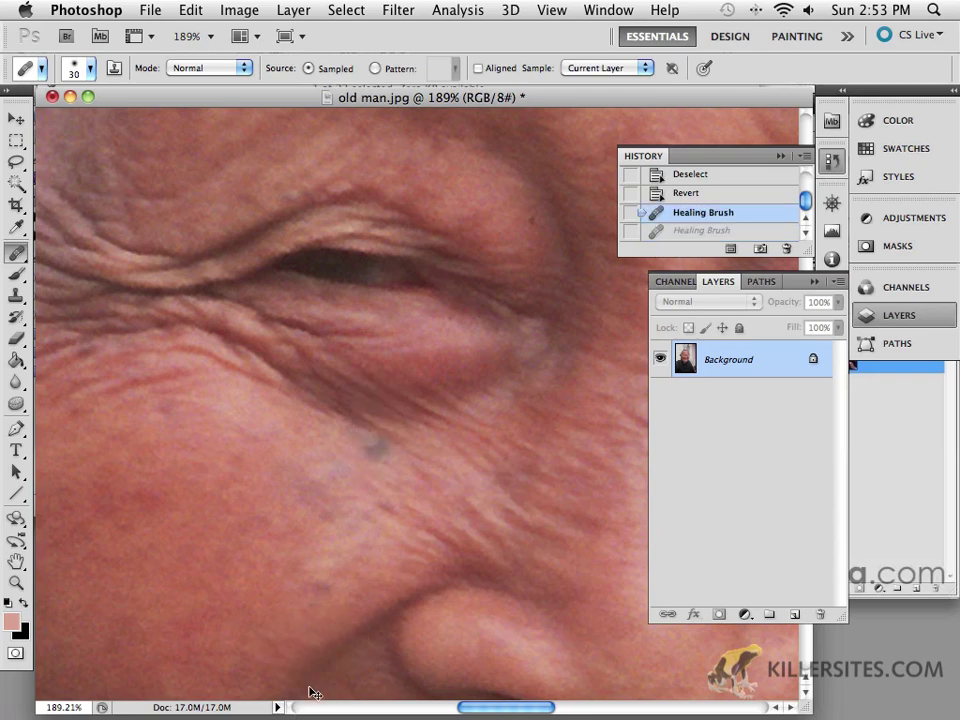
{"action": "key", "text": "ctrl+z"}
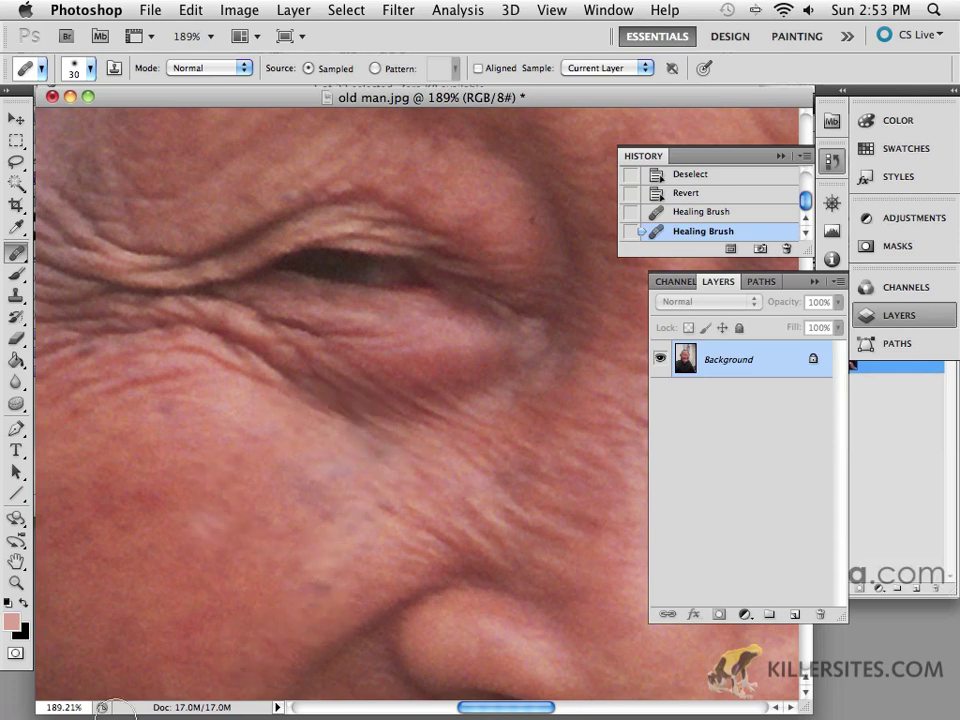
{"action": "mouse_move", "coordinate": [85, 714]}
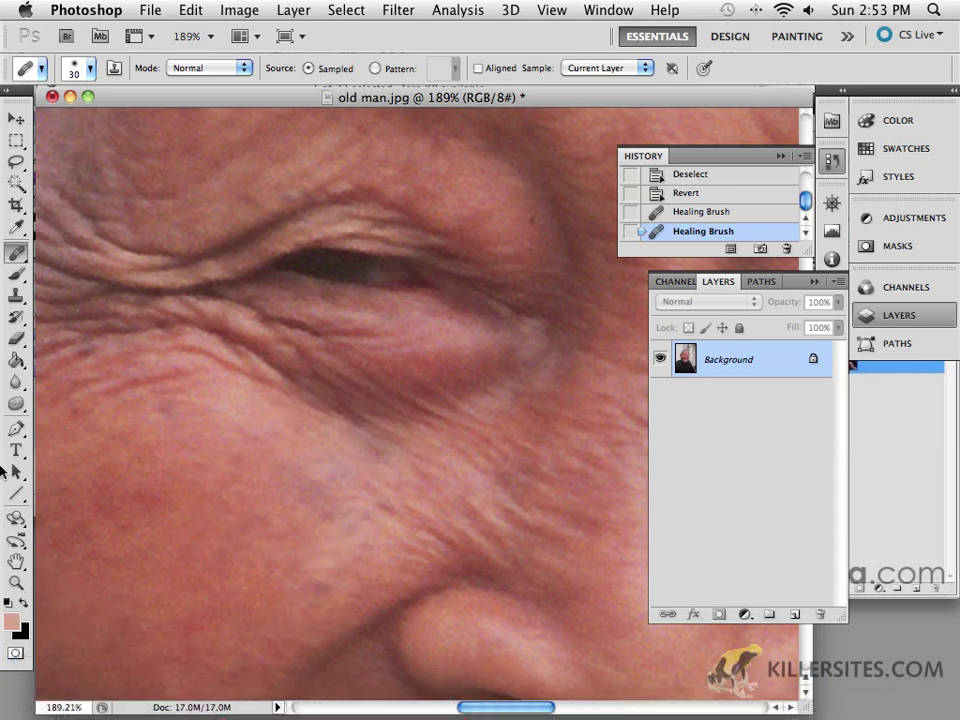
- Lighten the dark under-eye skin with a 50 px Dodge Tool at 20% Midtones exposure
{"action": "left_click_drag", "start_coordinate": [16, 403], "coordinate": [72, 410]}
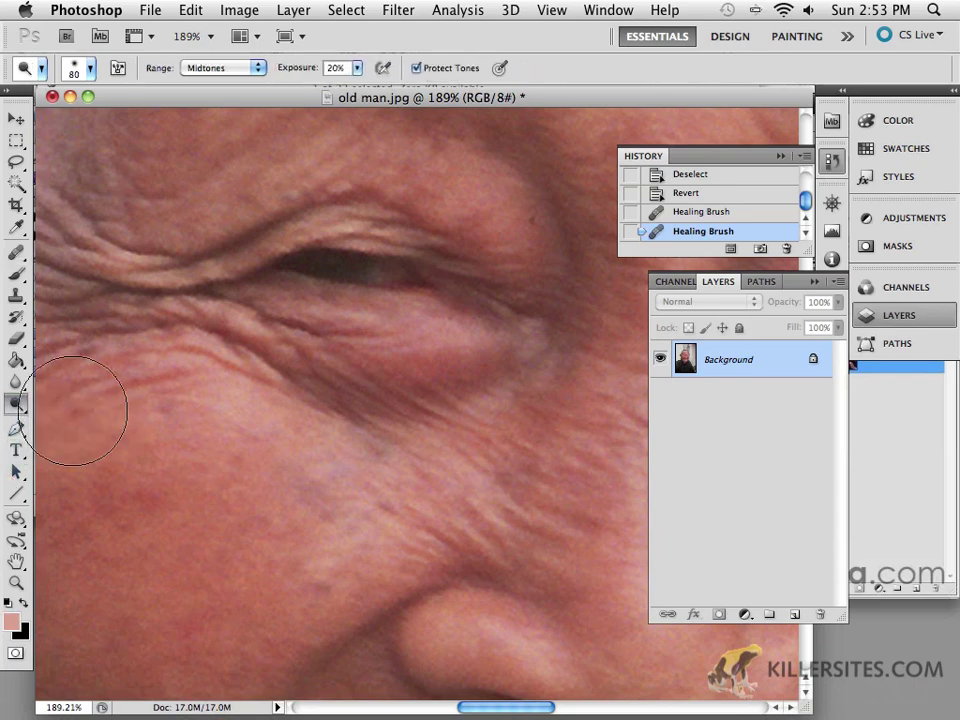
{"action": "key", "text": "bracketleft"}
{"action": "key", "text": "bracketleft"}
{"action": "key", "text": "bracketleft"}
{"action": "right_click", "coordinate": [374, 452]}
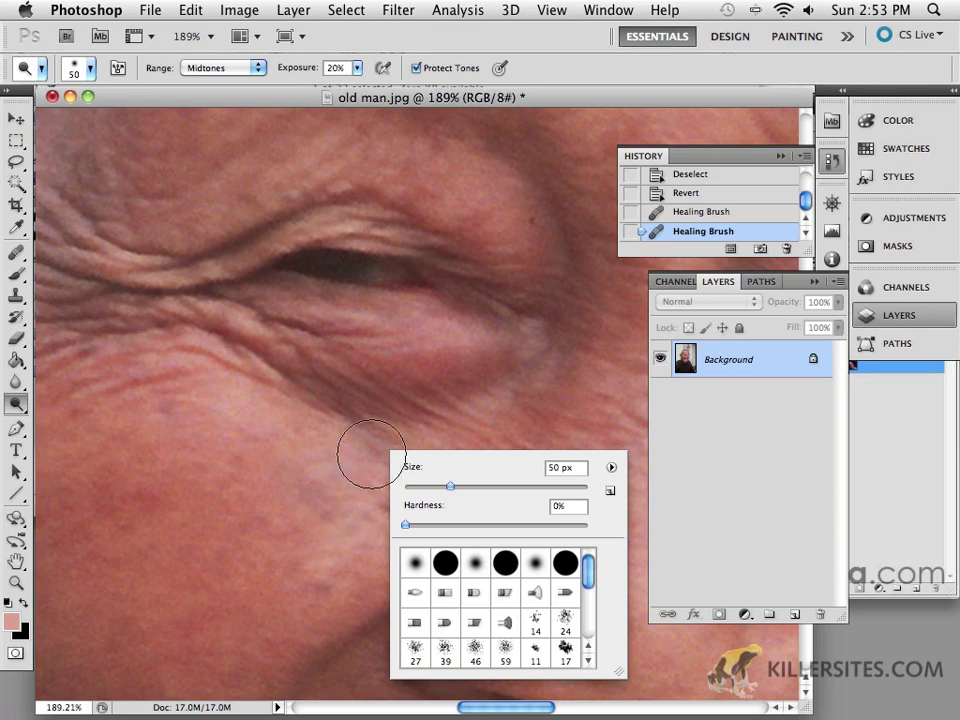
{"action": "left_click_drag", "start_coordinate": [371, 454], "coordinate": [336, 444]}
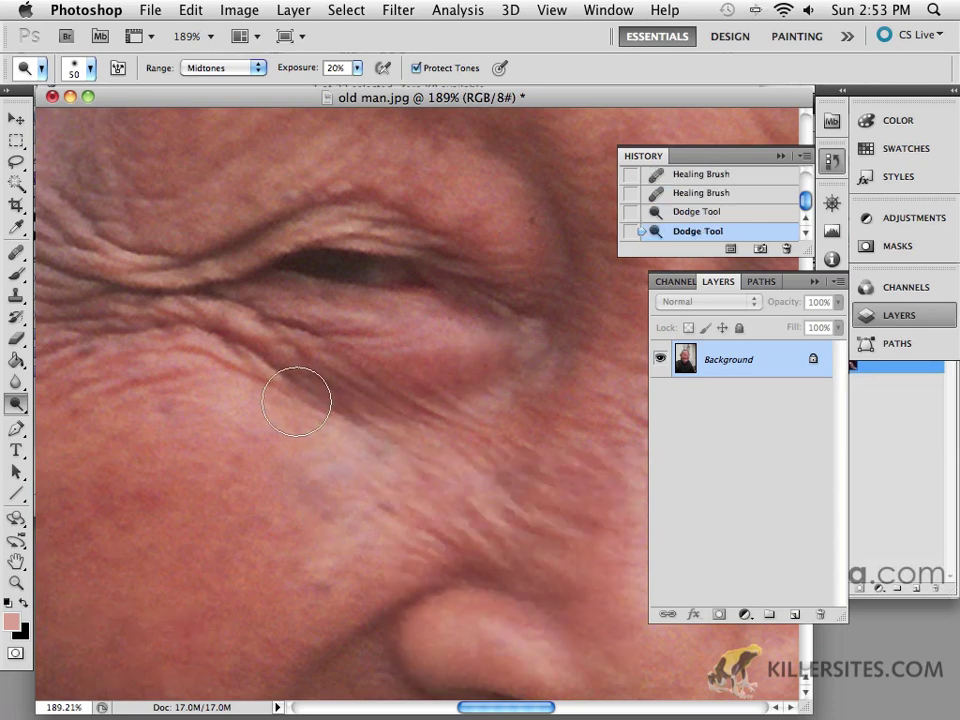
{"action": "mouse_move", "coordinate": [285, 354]}
{"action": "left_mouse_down"}
{"action": "mouse_move", "coordinate": [369, 378]}
{"action": "mouse_move", "coordinate": [450, 370]}
{"action": "mouse_move", "coordinate": [302, 391]}
{"action": "mouse_move", "coordinate": [534, 384]}
{"action": "left_mouse_up"}
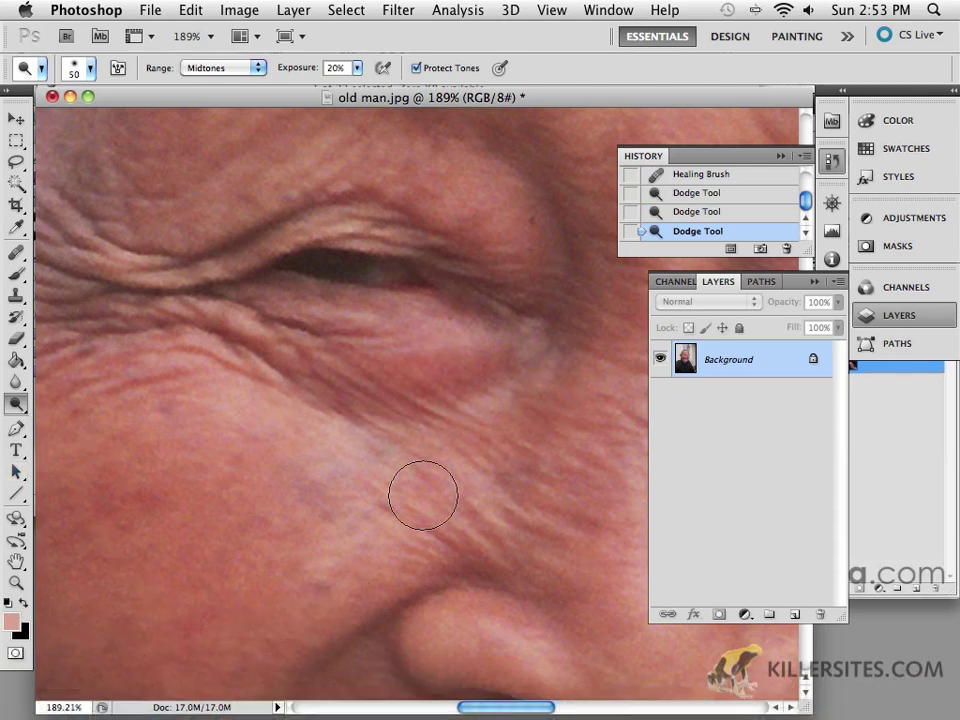
{"action": "key", "text": "space"}
{"action": "left_click_drag", "start_coordinate": [467, 407], "coordinate": [164, 348]}
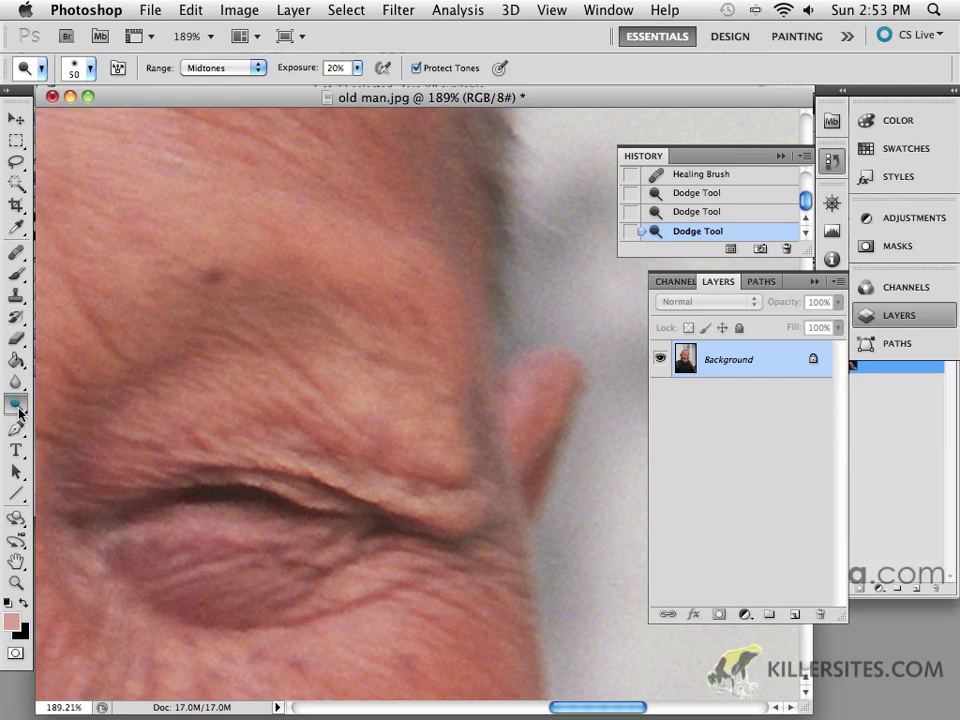
- Shrink the Healing Brush to 25 px, sample clean forehead skin, and heal the forehead spot
{"action": "left_click", "coordinate": [20, 256]}
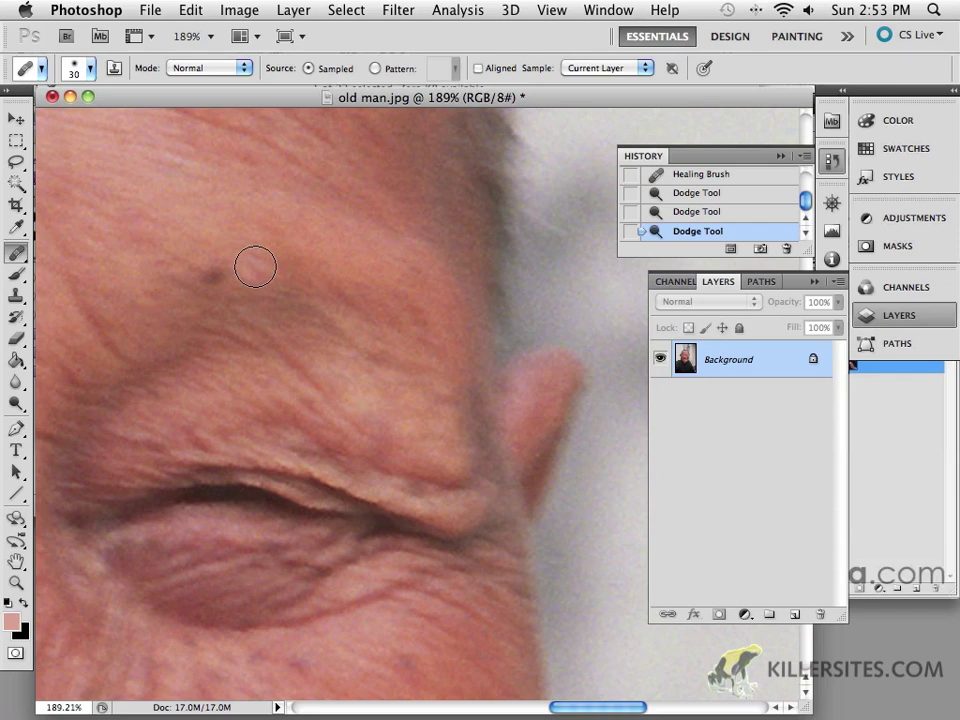
{"action": "left_click", "coordinate": [217, 275]}
{"action": "key", "text": "ctrl+z"}
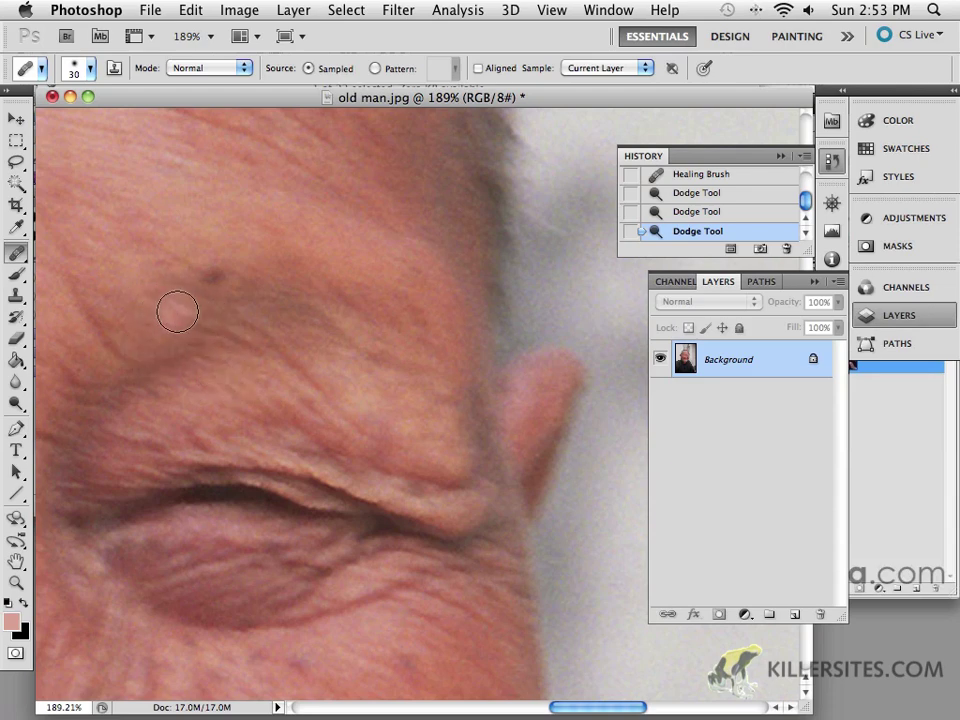
{"action": "key", "text": "bracketleft"}
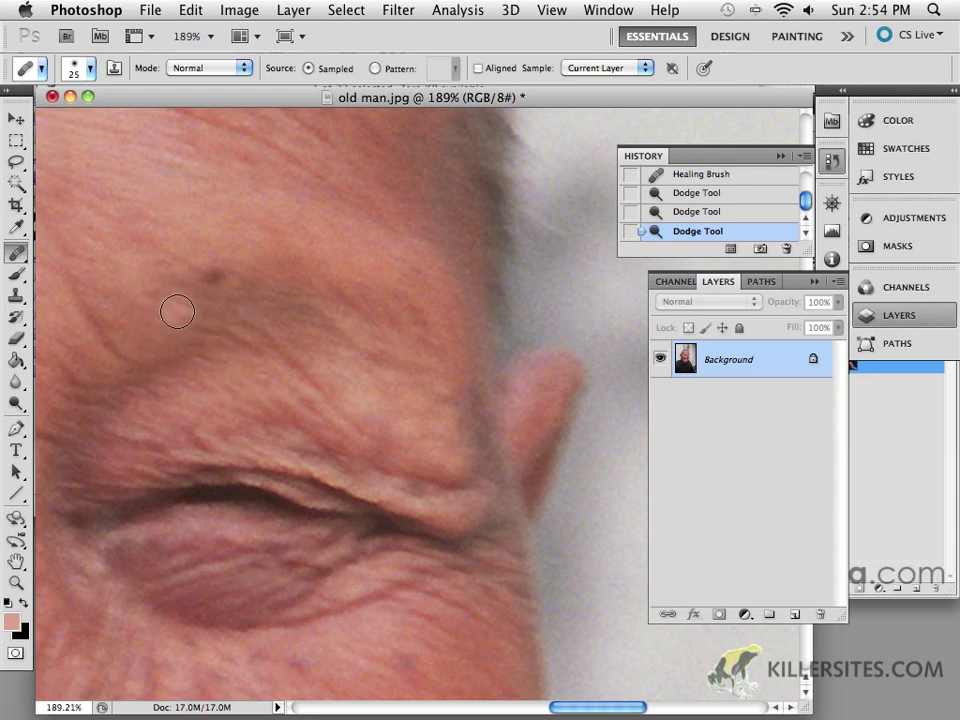
{"action": "key", "text": "alt"}
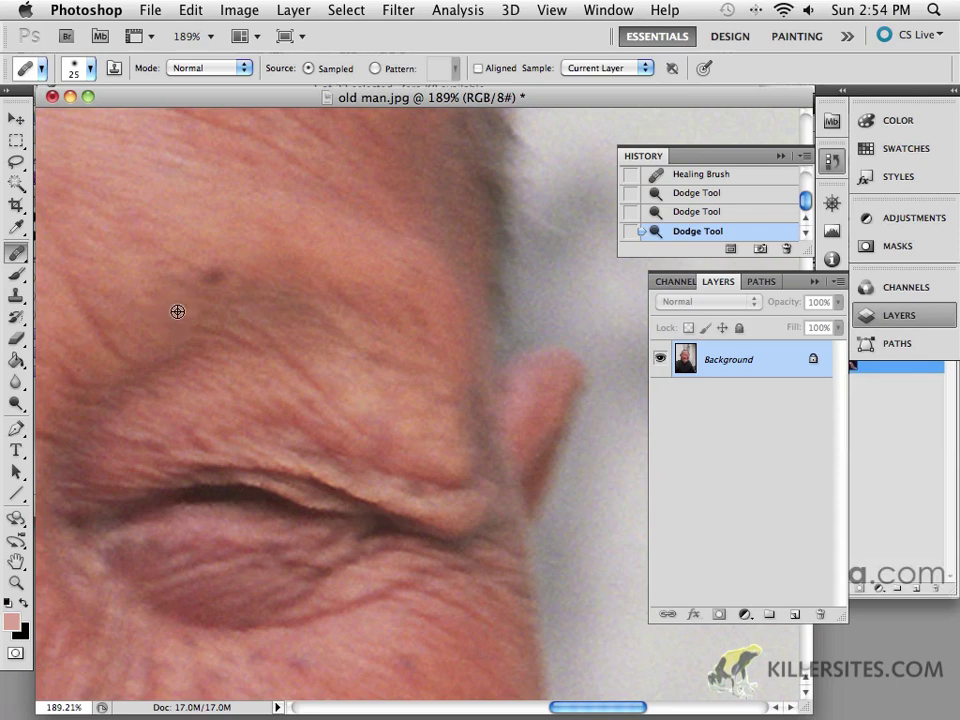
{"action": "left_click", "coordinate": [177, 311], "text": "alt"}
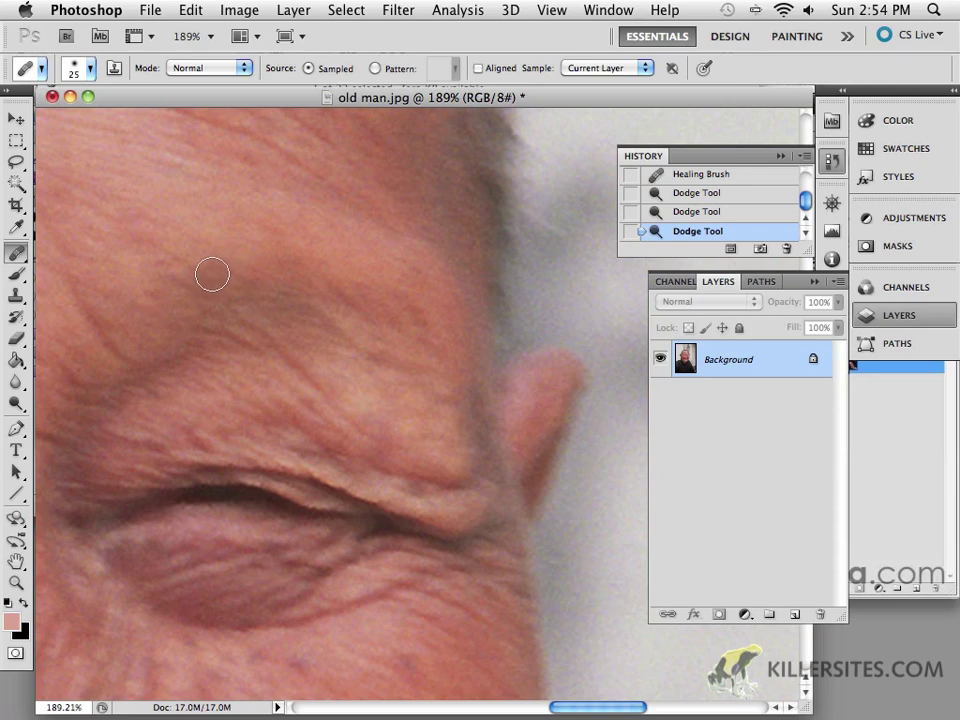
{"action": "left_click", "coordinate": [212, 274]}
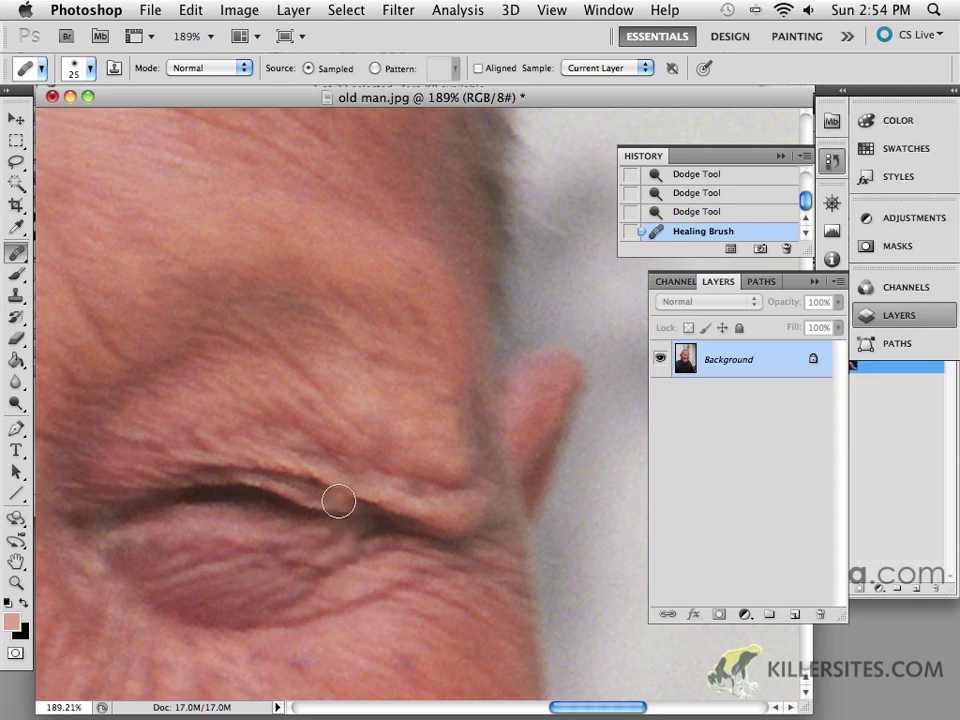
- Zoom out, pan, then zoom to 316% on the cheek beside the nose
{"action": "left_click", "coordinate": [17, 583]}
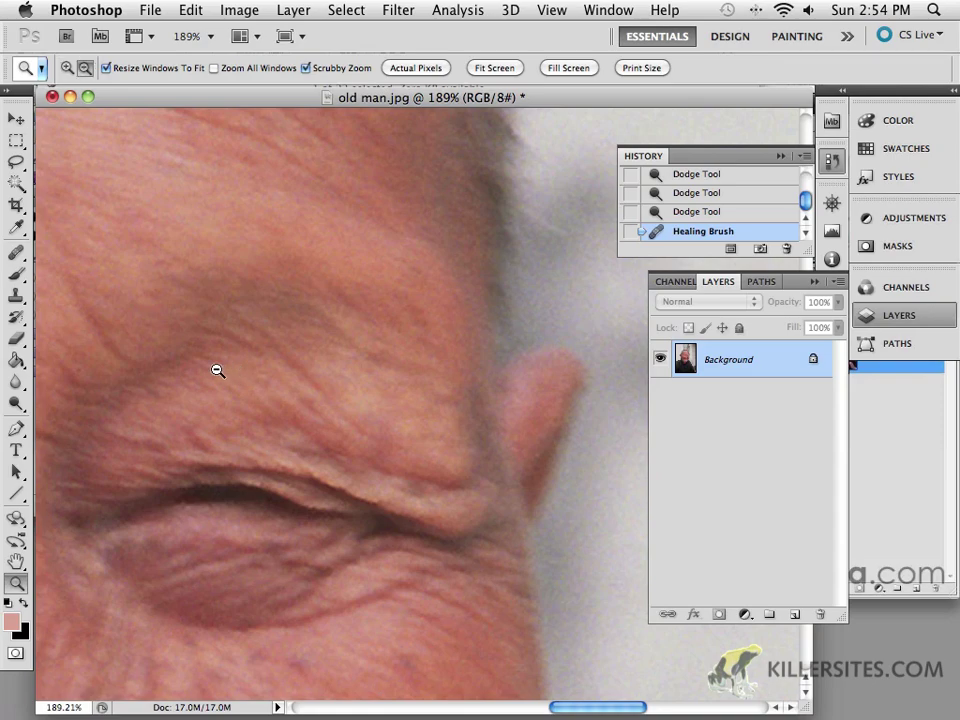
{"action": "left_click_drag", "start_coordinate": [216, 369], "coordinate": [214, 448]}
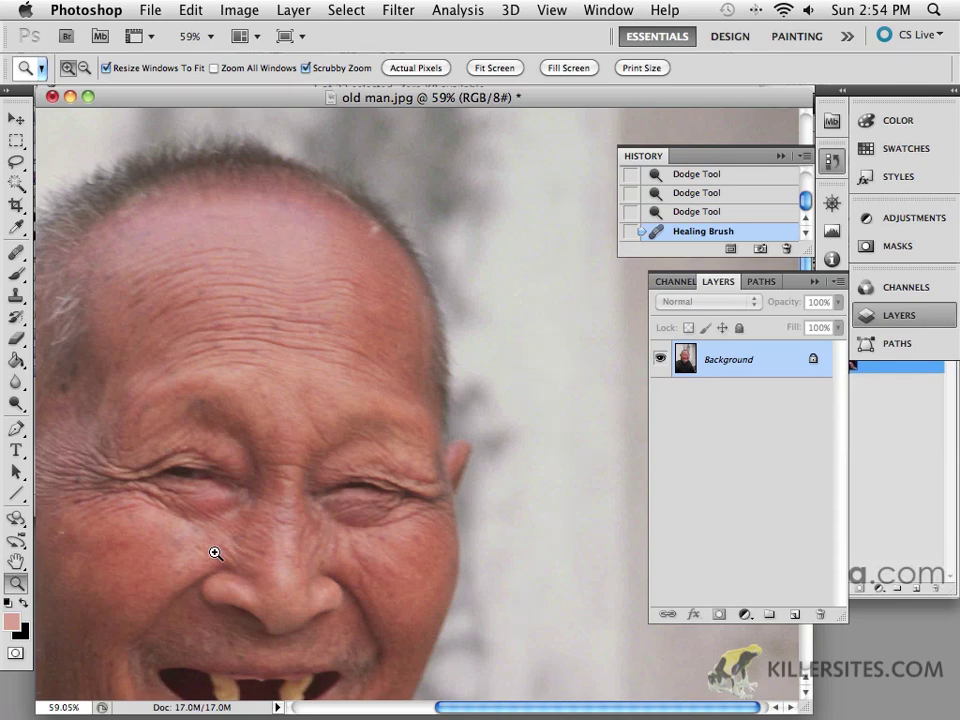
{"action": "left_click_drag", "start_coordinate": [215, 553], "coordinate": [296, 398]}
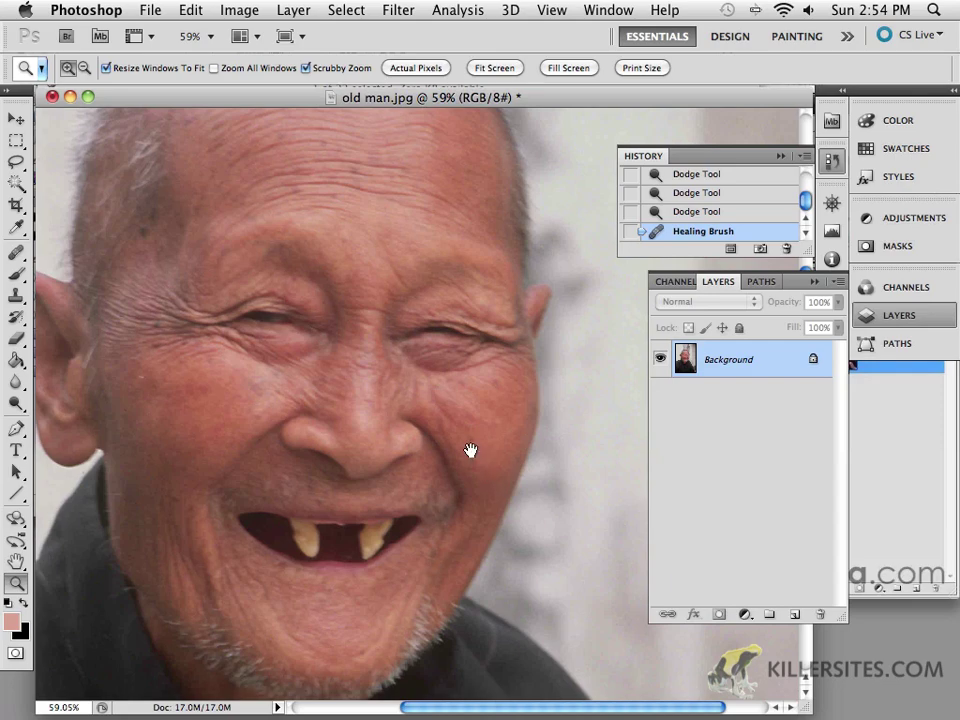
{"action": "left_click_drag", "start_coordinate": [470, 451], "coordinate": [499, 456]}
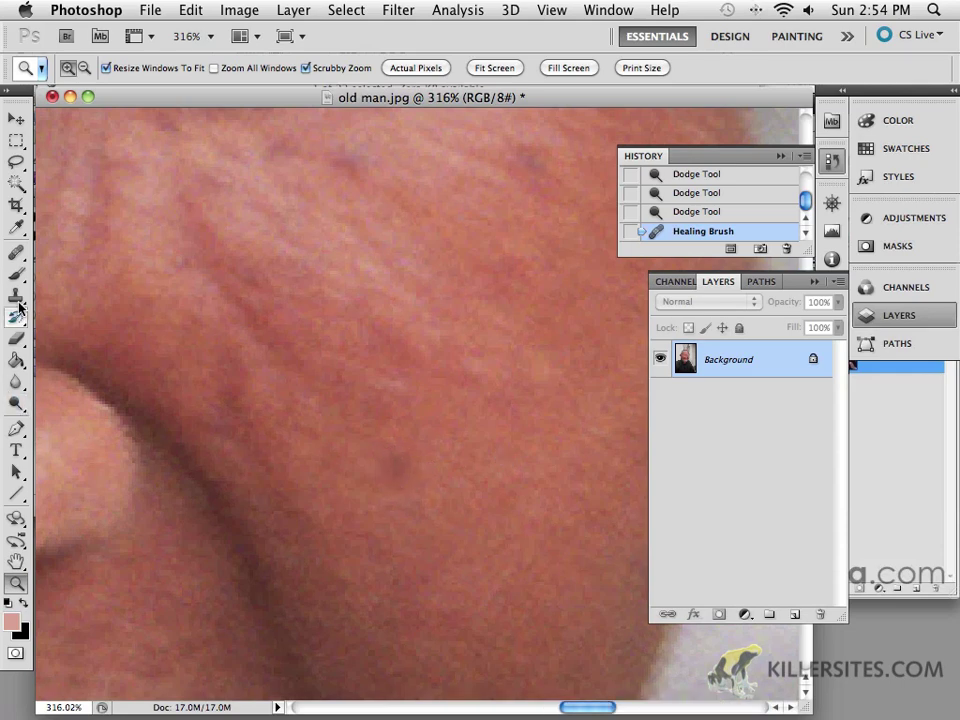
- Sample clean cheek skin and dab away the dark blemishes beside the nose with three strokes
{"action": "left_click", "coordinate": [16, 252]}
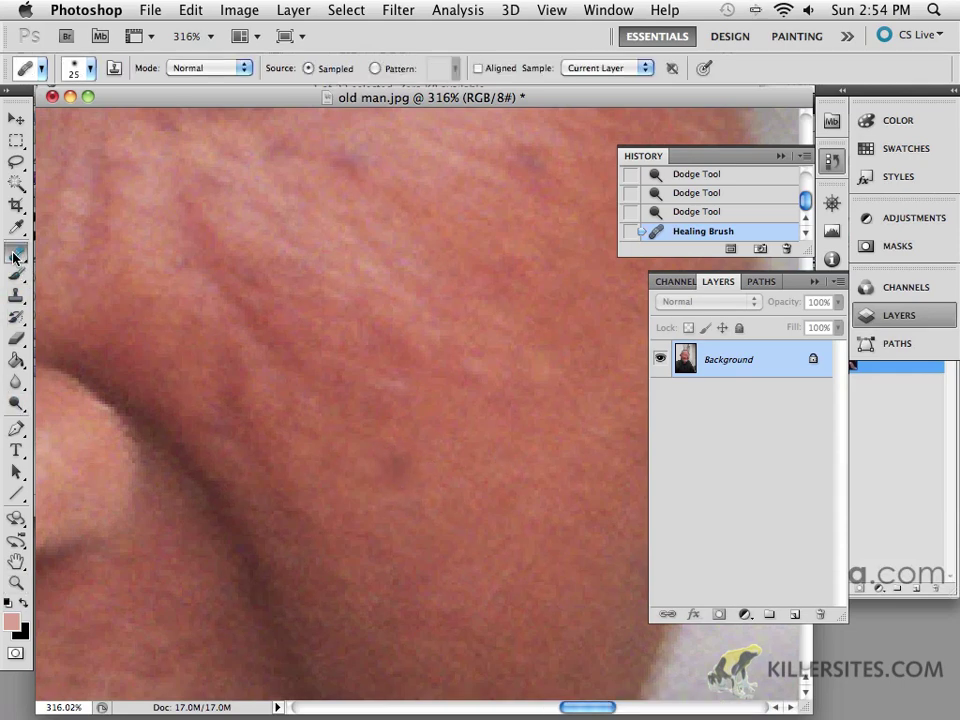
{"action": "left_click", "coordinate": [484, 442], "text": "alt"}
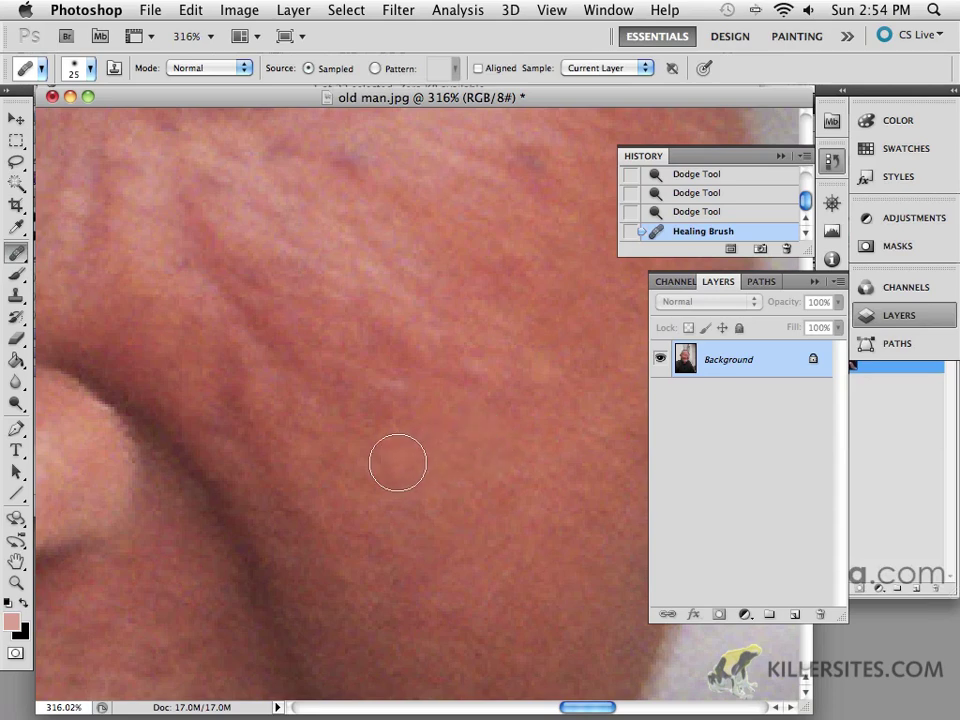
{"action": "left_click", "coordinate": [399, 470]}
{"action": "left_click", "coordinate": [408, 472]}
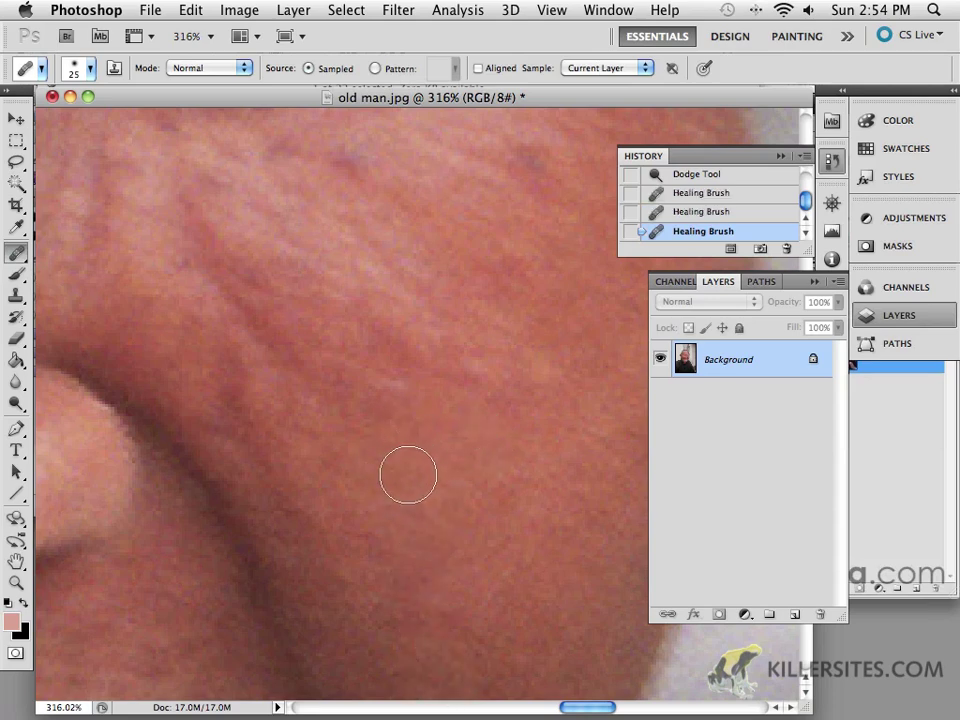
{"action": "left_click", "coordinate": [385, 452]}
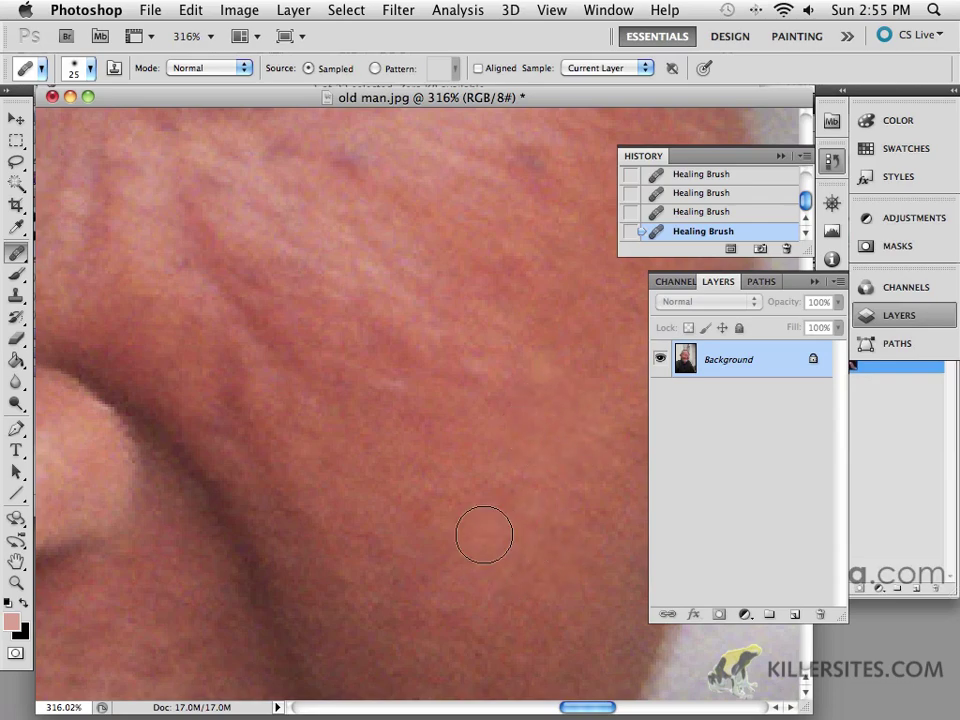
- Zoom out to about 70% to review the whole retouched face
{"action": "key", "text": "z"}
{"action": "left_click_drag", "start_coordinate": [484, 507], "coordinate": [375, 527]}
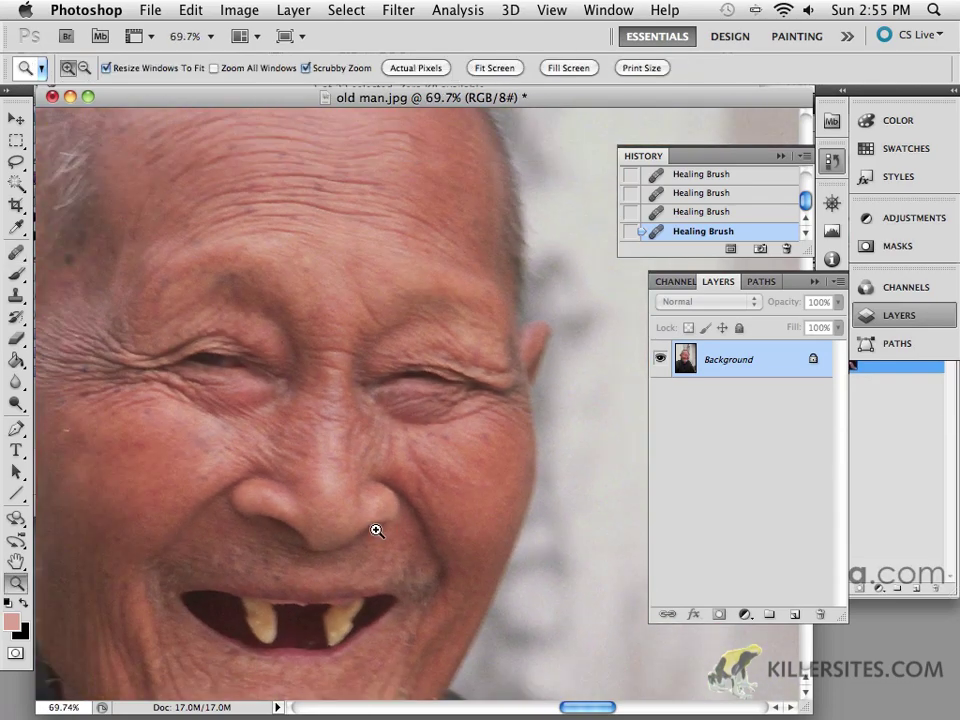